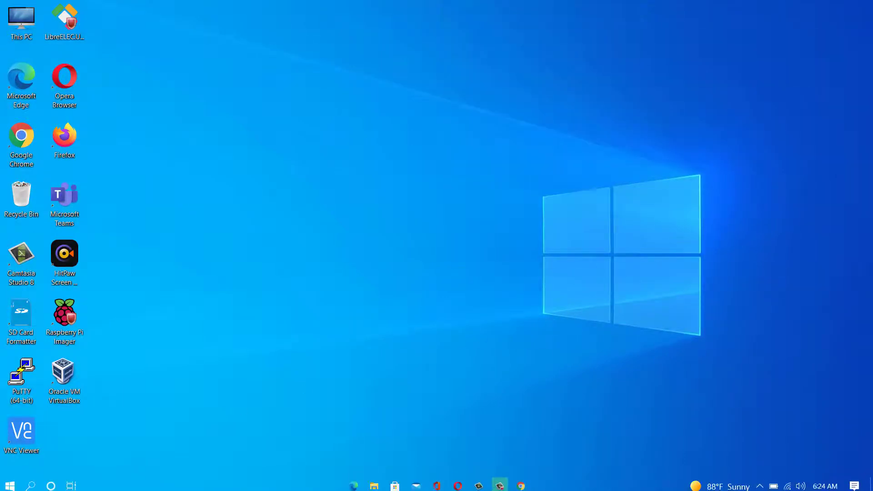
Turn on 'Allow apps to access your camera' in Privacy settings, then launch regedit from Run.
{"action": "left_click", "coordinate": [11, 483]}
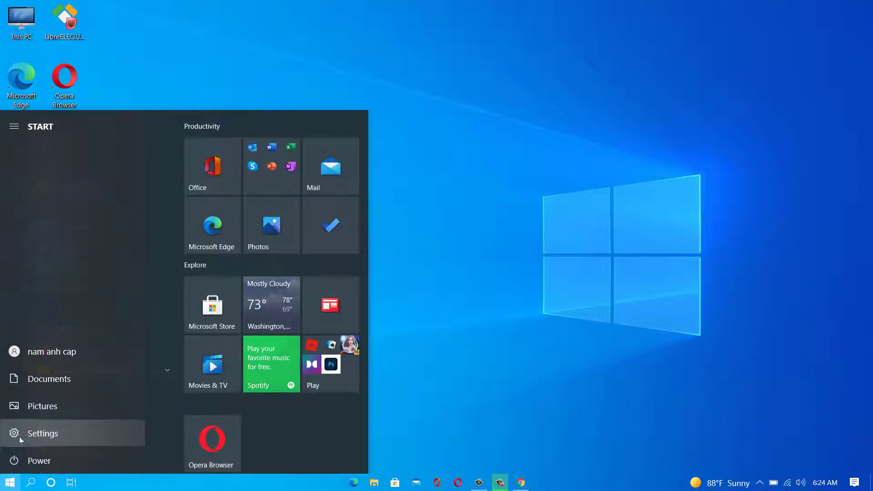
{"action": "left_click", "coordinate": [70, 432]}
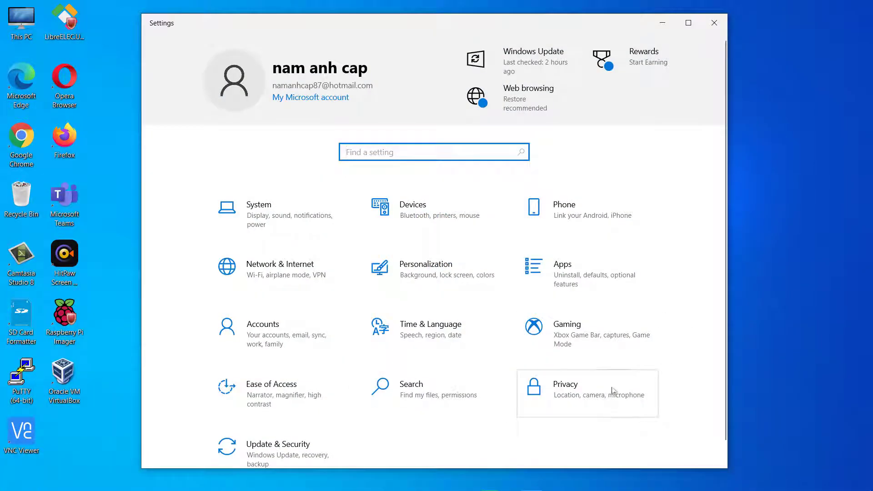
{"action": "left_click", "coordinate": [613, 390]}
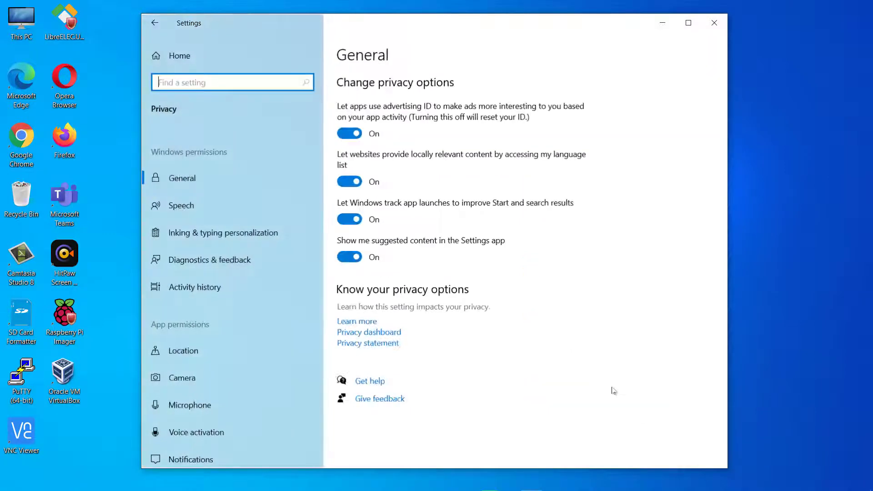
{"action": "left_click", "coordinate": [261, 378]}
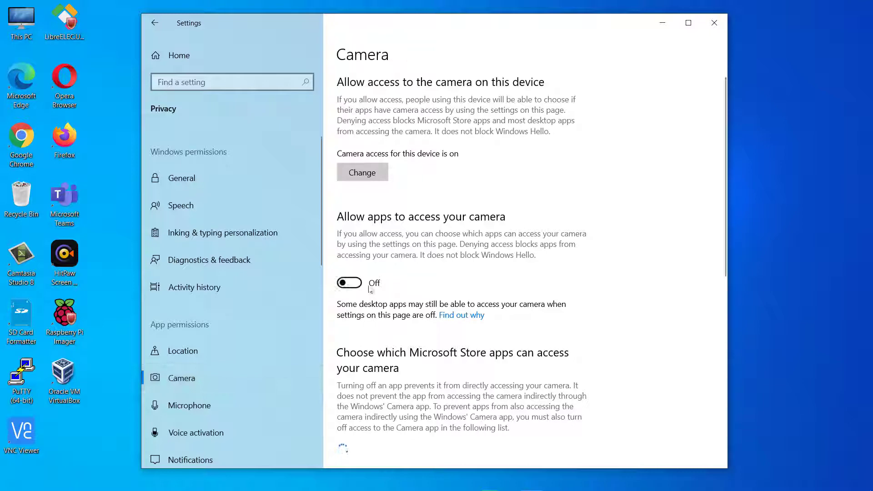
{"action": "left_click", "coordinate": [349, 283]}
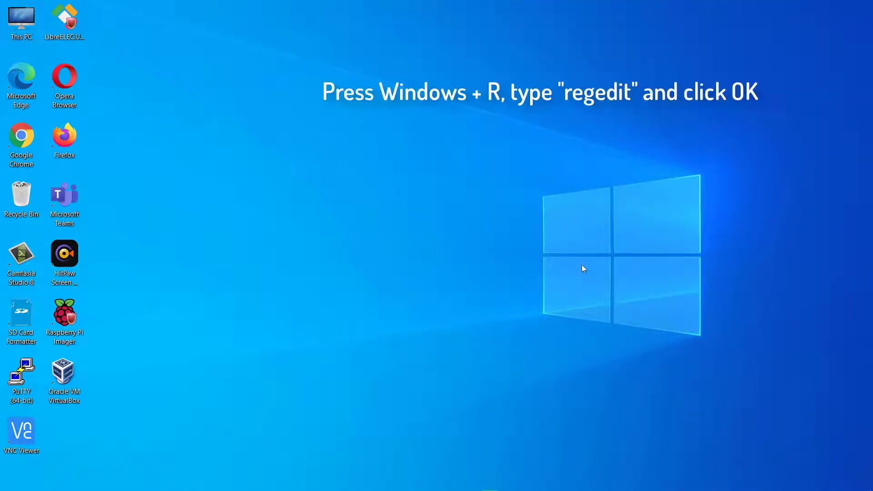
{"action": "key", "text": "super+r"}
{"action": "type", "text": "regedit"}
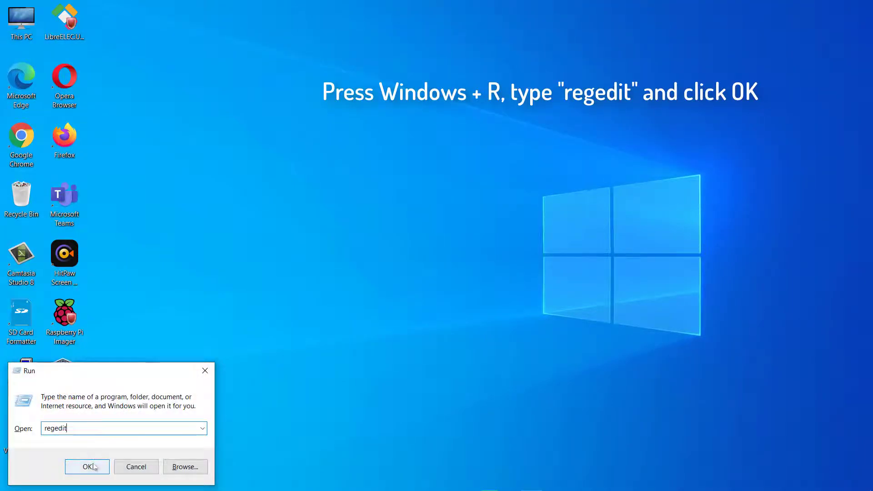
{"action": "left_click", "coordinate": [88, 466]}
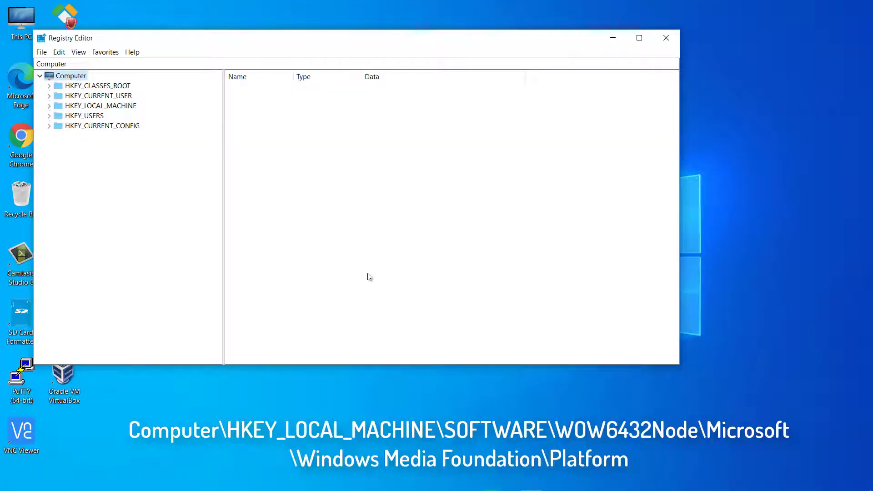
Navigate to HKLM\SOFTWARE\WOW6432Node\Microsoft\Windows Media Foundation\Platform and focus its values pane.
{"action": "double_click", "coordinate": [100, 105]}
{"action": "left_click", "coordinate": [91, 135]}
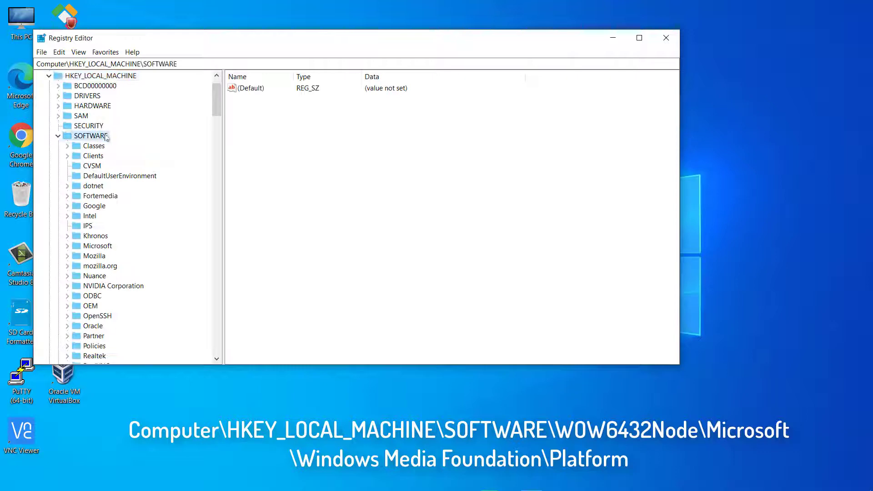
{"action": "scroll", "coordinate": [107, 137], "scroll_direction": "down", "scroll_amount": 8}
{"action": "left_click", "coordinate": [107, 156]}
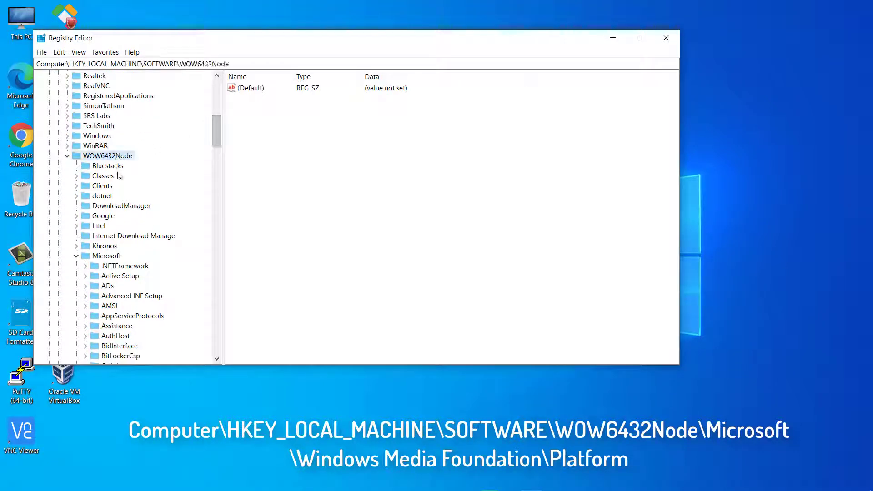
{"action": "left_click", "coordinate": [107, 255]}
{"action": "left_click_drag", "start_coordinate": [216, 136], "coordinate": [217, 305]}
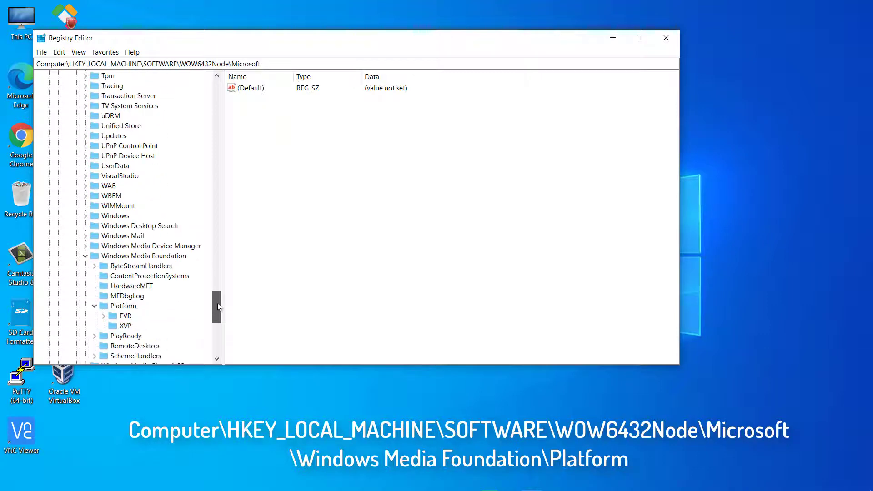
{"action": "scroll", "coordinate": [217, 304], "scroll_direction": "down", "scroll_amount": 3}
{"action": "left_click", "coordinate": [143, 186]}
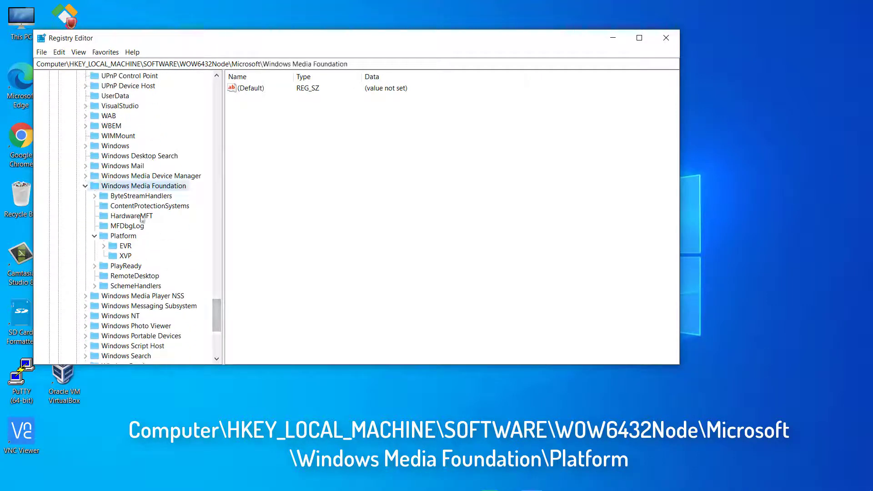
{"action": "left_click", "coordinate": [124, 236]}
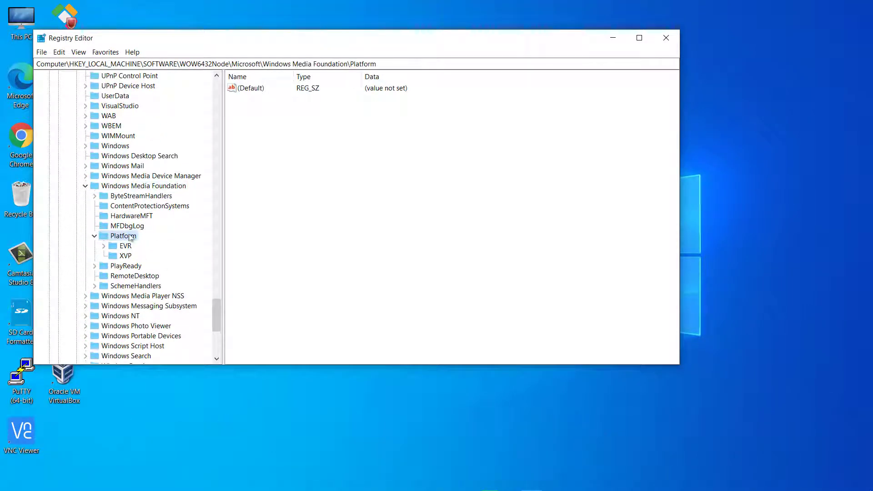
{"action": "left_click", "coordinate": [348, 159]}
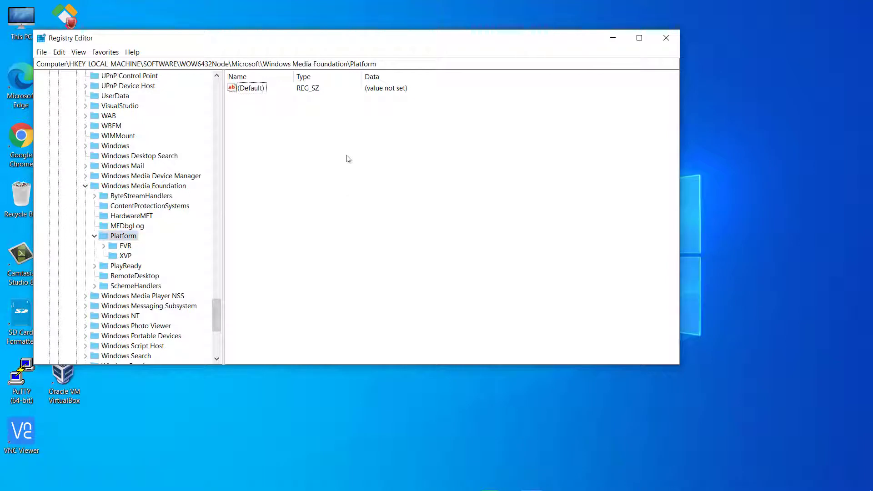
Create DWORD (32-bit) value EnableFrameServerMode in Platform with value data 0.
{"action": "right_click", "coordinate": [324, 133]}
{"action": "mouse_move", "coordinate": [347, 135]}
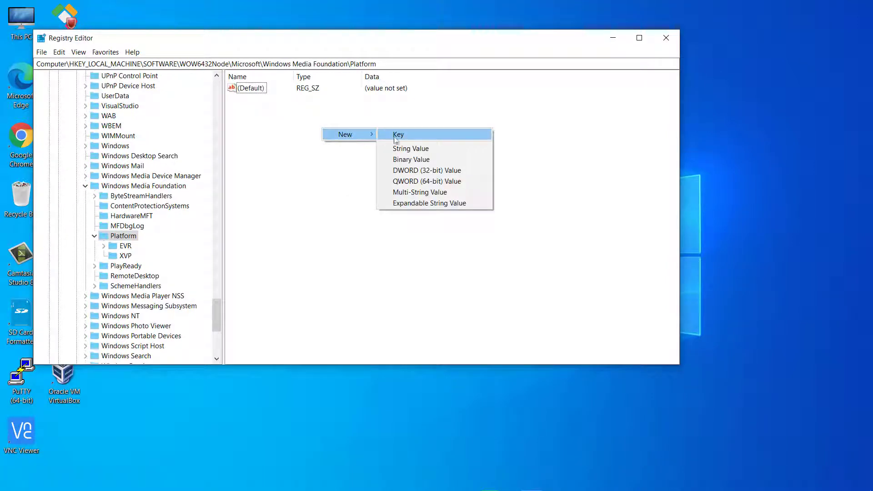
{"action": "left_click", "coordinate": [431, 172]}
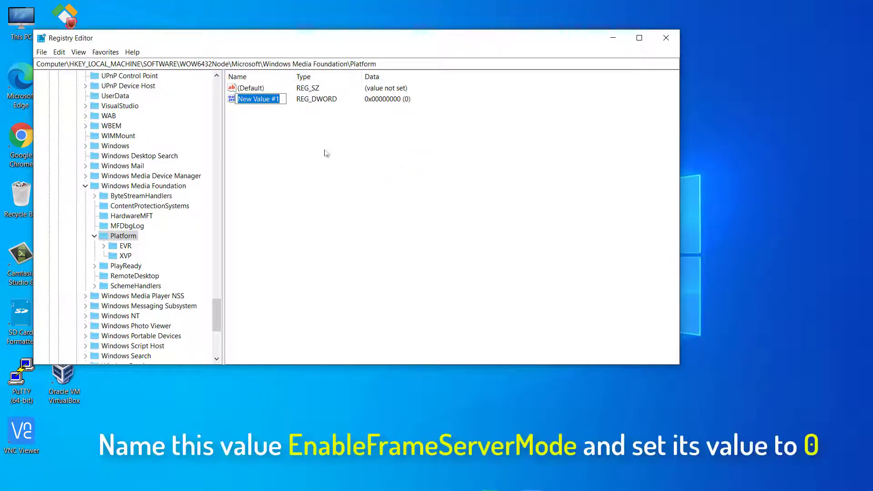
{"action": "type", "text": "EnableFrameServerMode"}
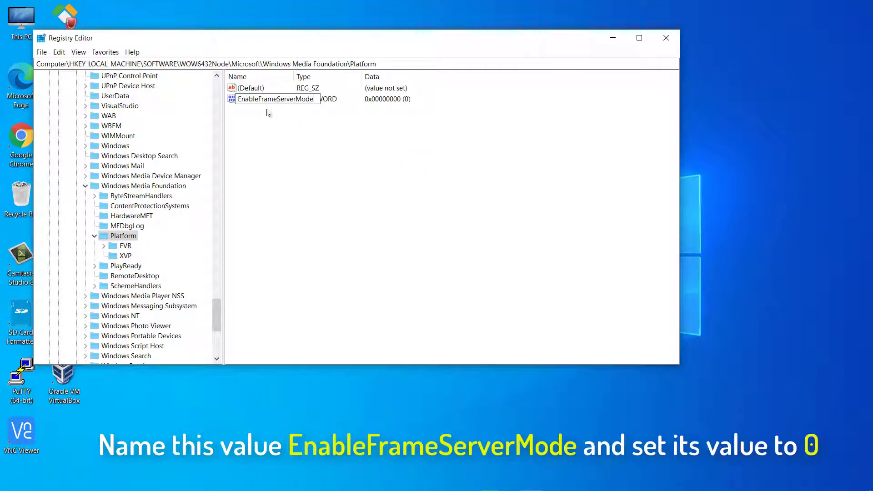
{"action": "key", "text": "Return"}
{"action": "double_click", "coordinate": [261, 100]}
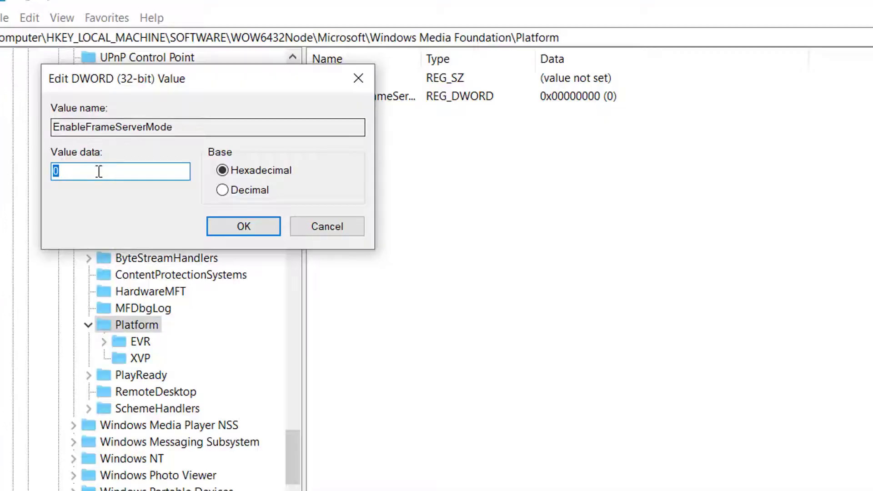
{"action": "left_click", "coordinate": [244, 226]}
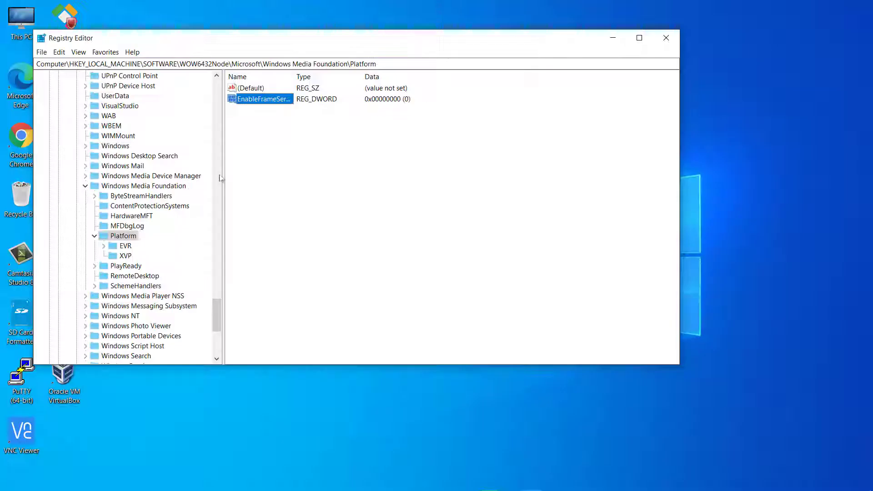
Close Registry Editor and choose Restart from the Start menu's power options.
{"action": "left_click", "coordinate": [659, 38]}
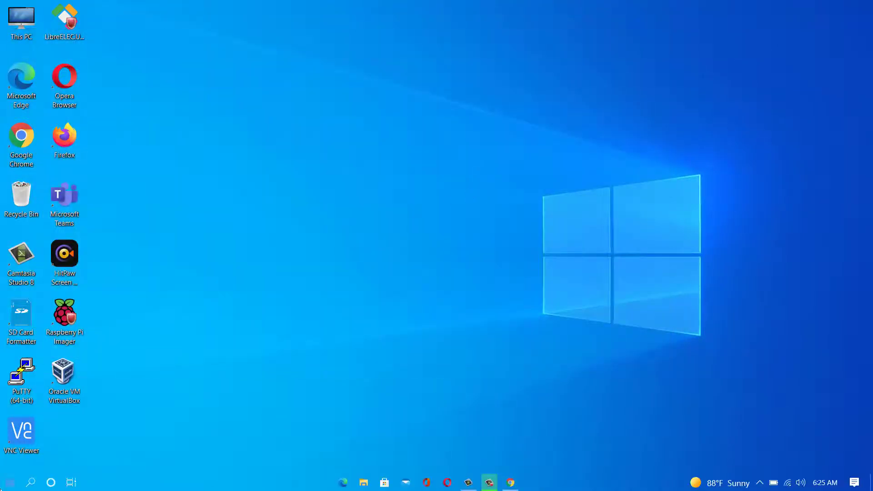
{"action": "left_click", "coordinate": [10, 483]}
{"action": "left_click", "coordinate": [14, 461]}
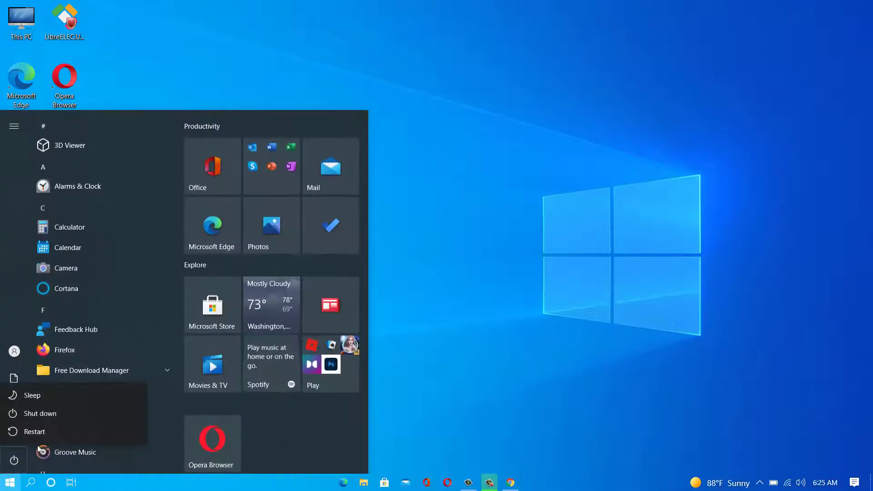
{"action": "left_click", "coordinate": [53, 428]}
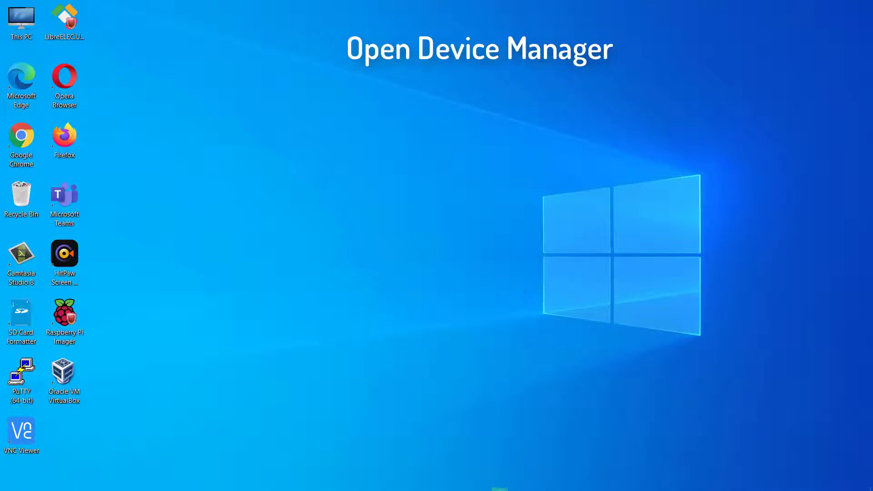
Search for 'device manager' from Start and open the Device Manager result.
{"action": "key", "text": "super"}
{"action": "type", "text": "de"}
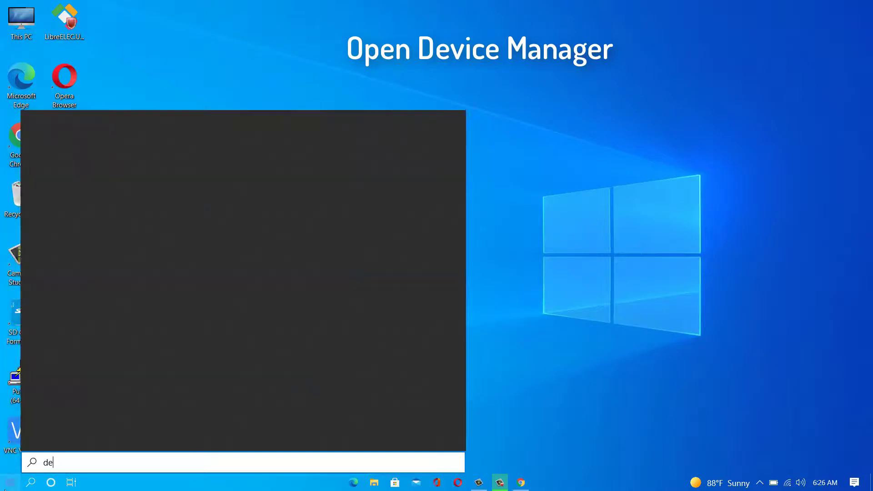
{"action": "type", "text": "vice mana"}
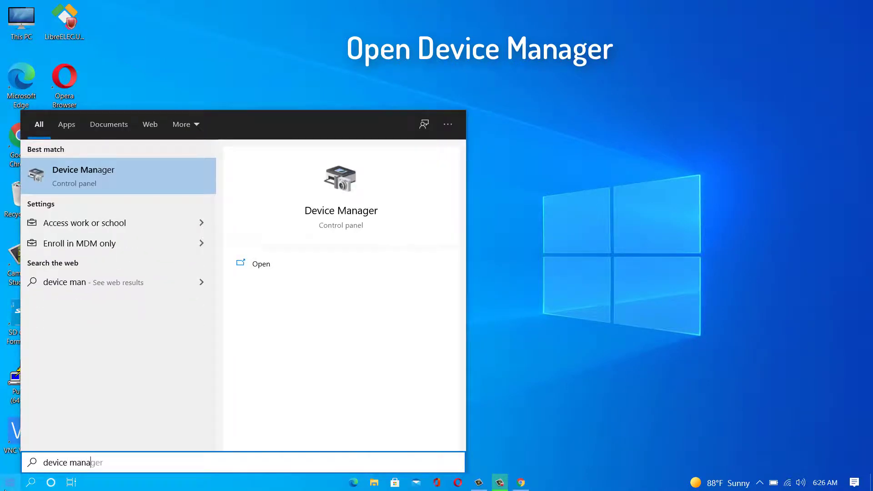
{"action": "type", "text": "ger"}
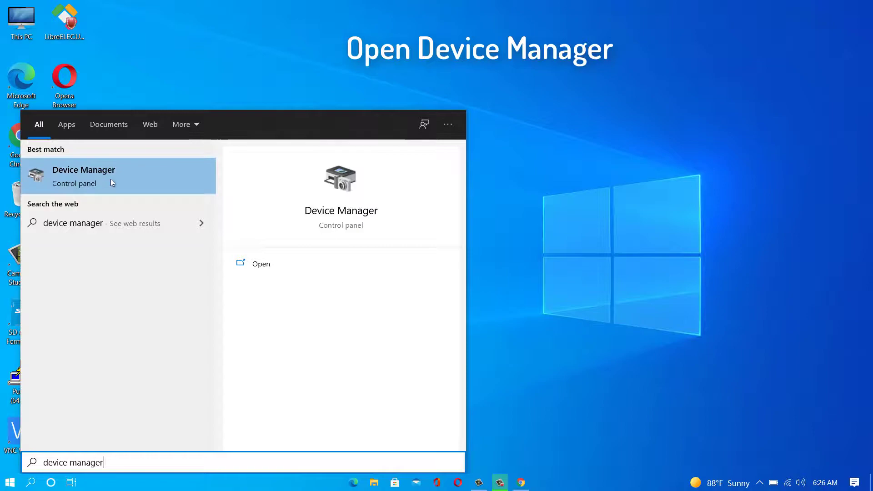
{"action": "left_click", "coordinate": [111, 179]}
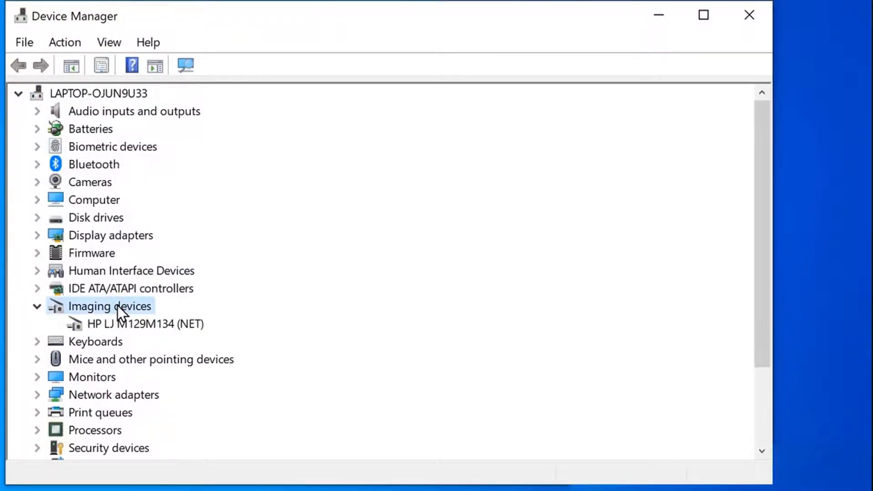
Choose Update driver for HP LJ M129M134 (NET) under Imaging devices.
{"action": "right_click", "coordinate": [158, 328]}
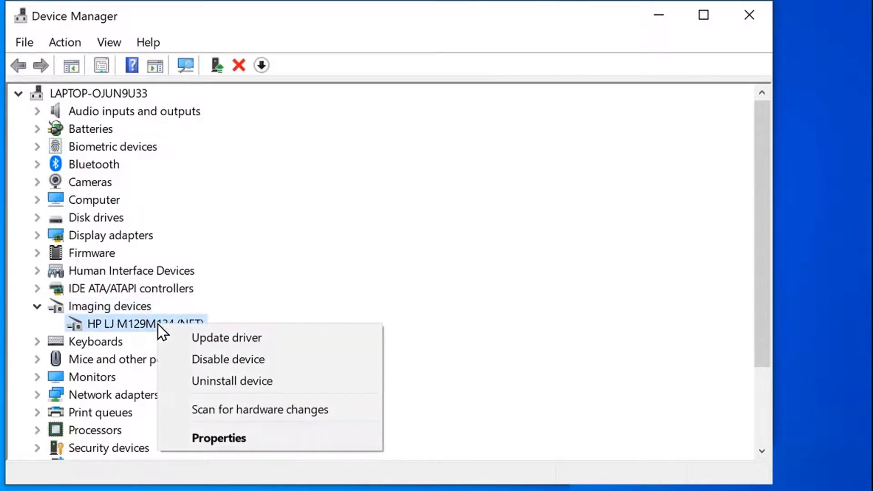
{"action": "left_click", "coordinate": [264, 345]}
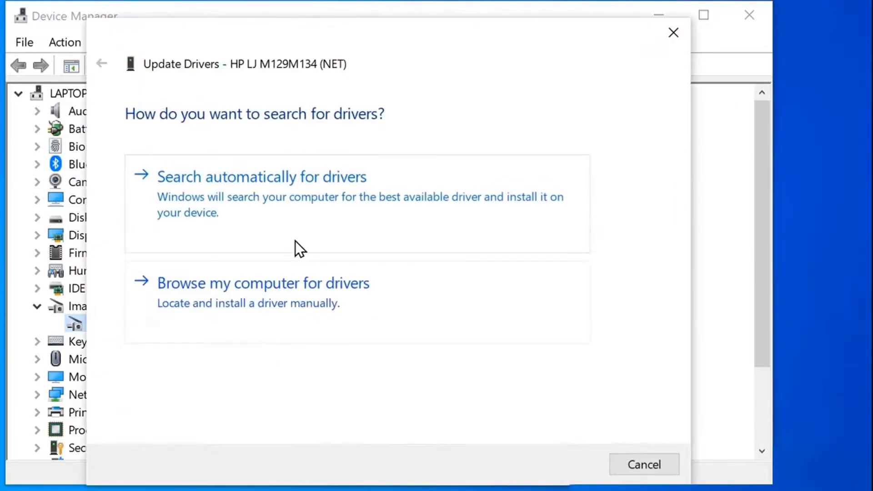
Choose 'Search automatically for drivers' for the HP imaging device.
{"action": "left_click", "coordinate": [316, 213]}
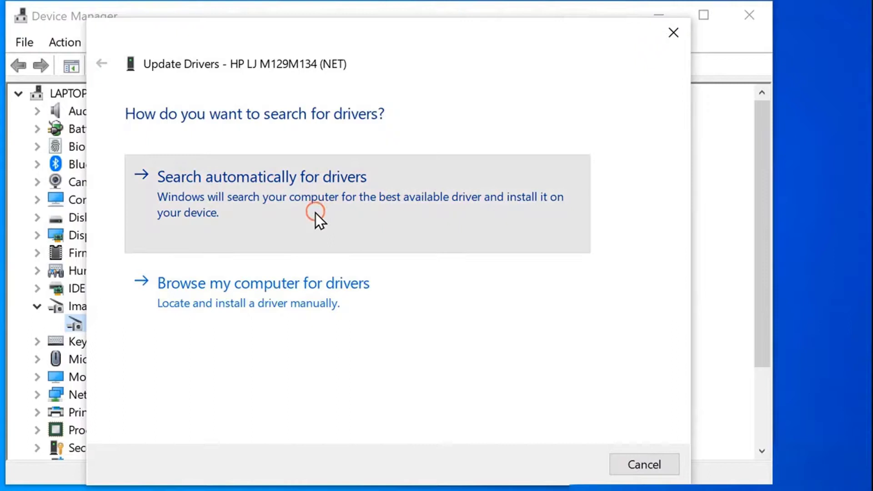
{"action": "left_click", "coordinate": [316, 213]}
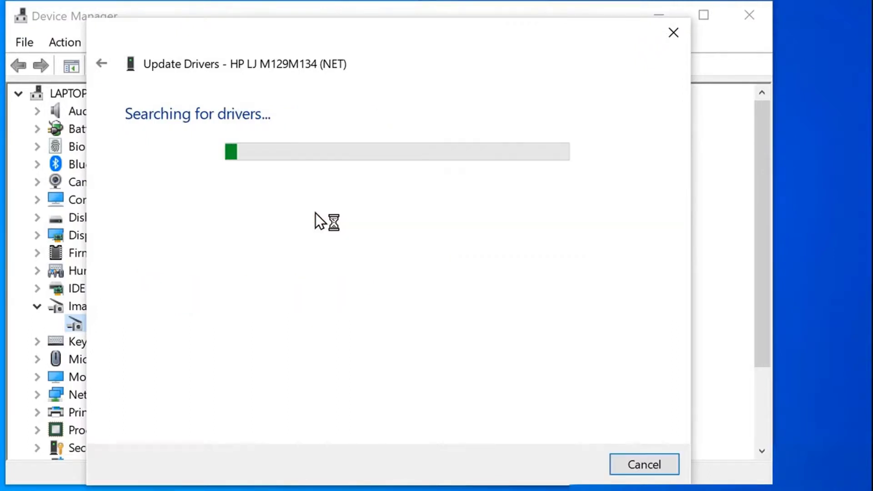